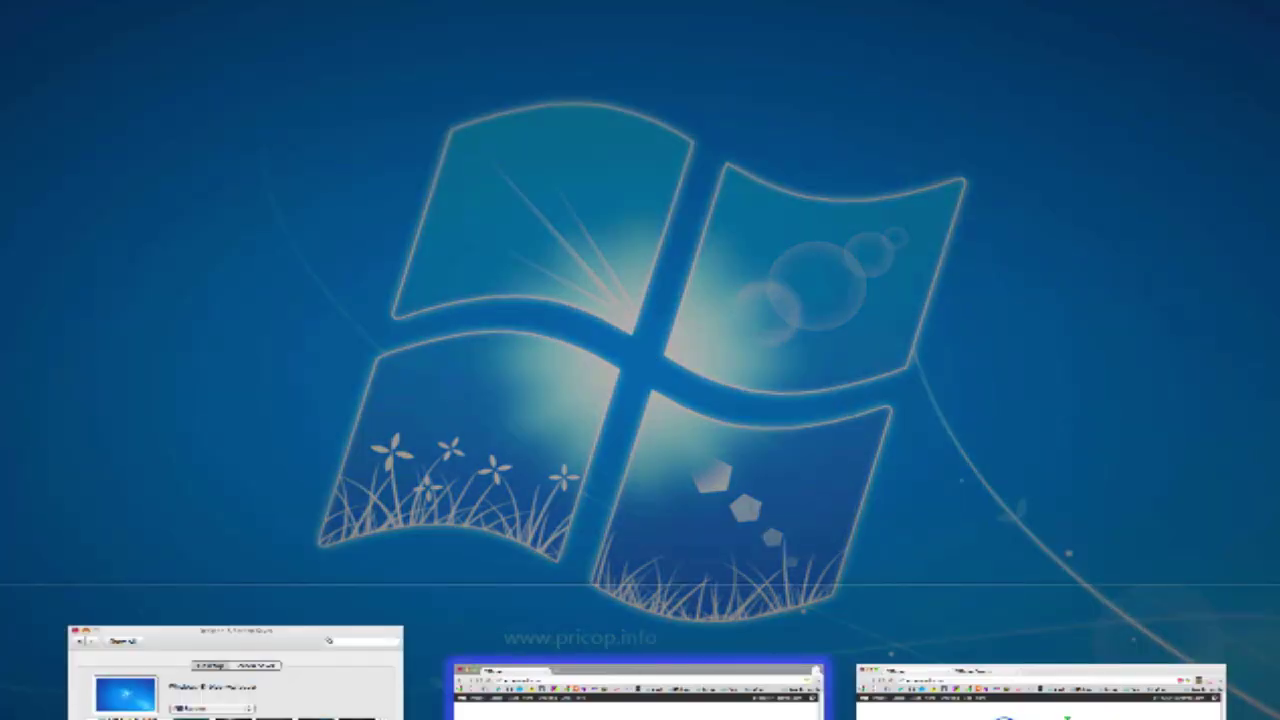
key("alt+Tab")
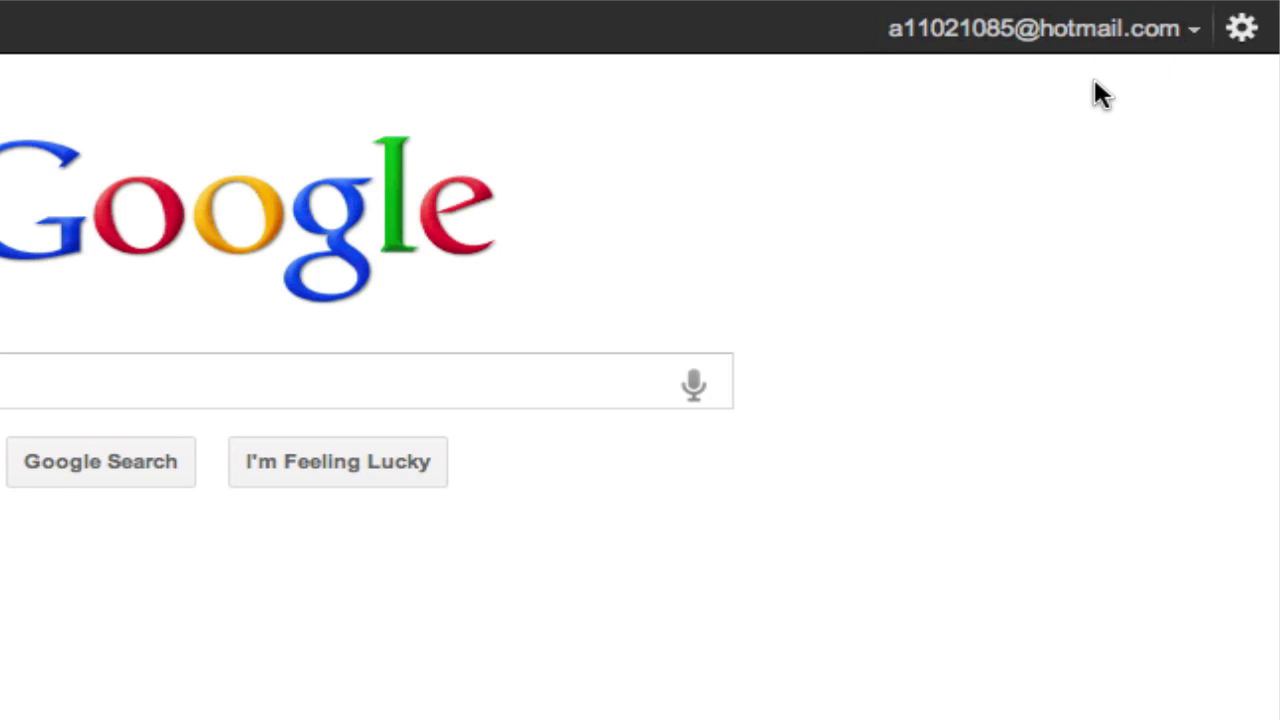
Switch to the signed-in gmail account through the account menu, loading its Google+ stream.
left_click(1051, 30)
left_click(1154, 36)
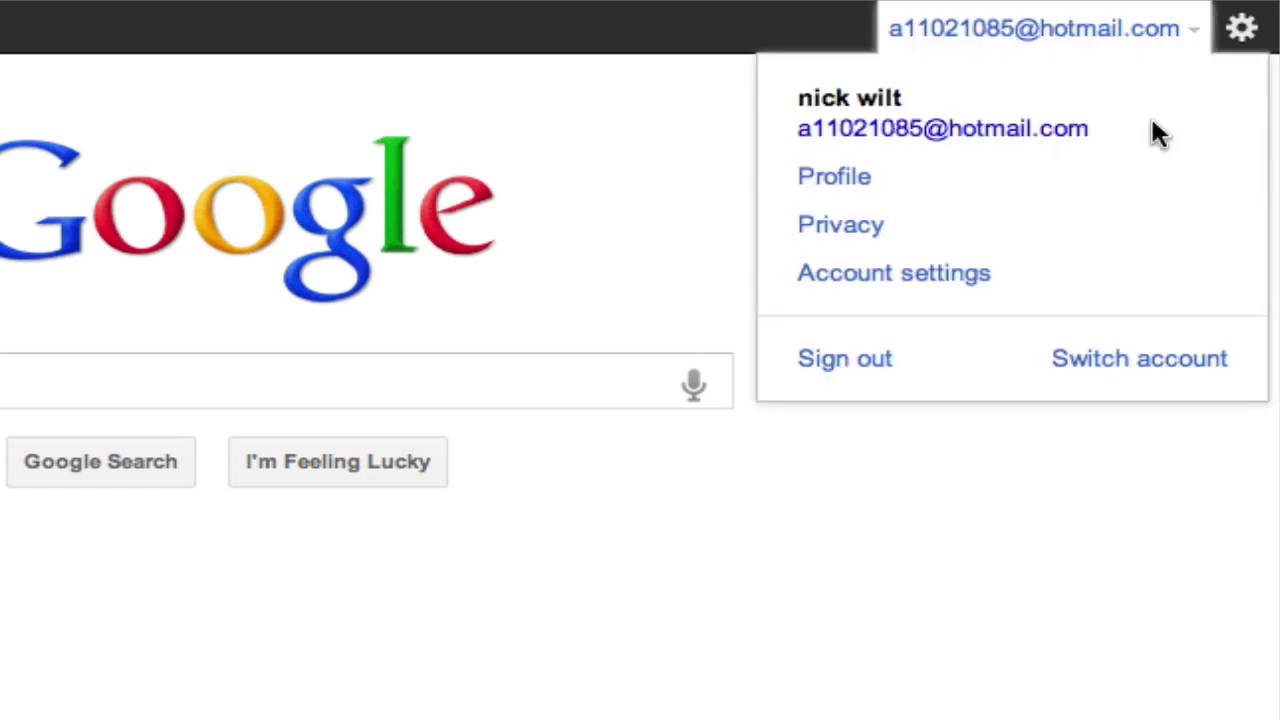
left_click(1171, 372)
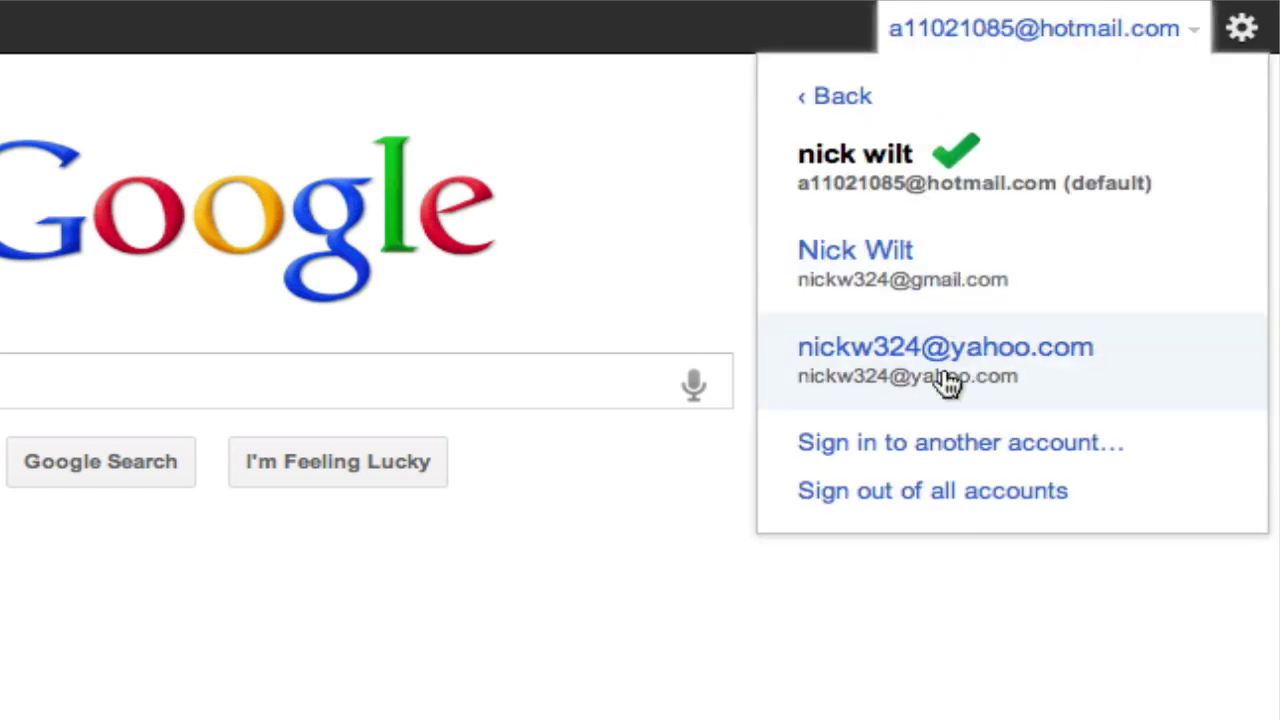
left_click(937, 280)
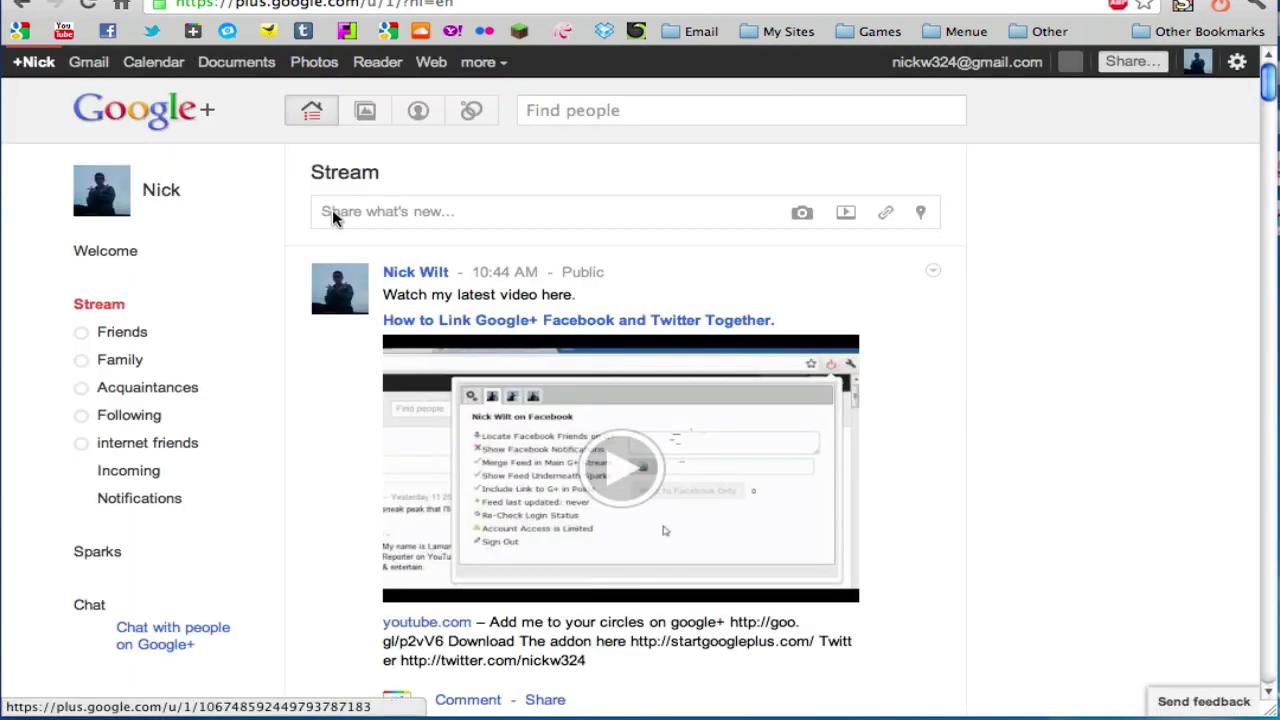
Go back, move to the other Chrome window, and open the gmail account's Account settings.
left_click(30, 10)
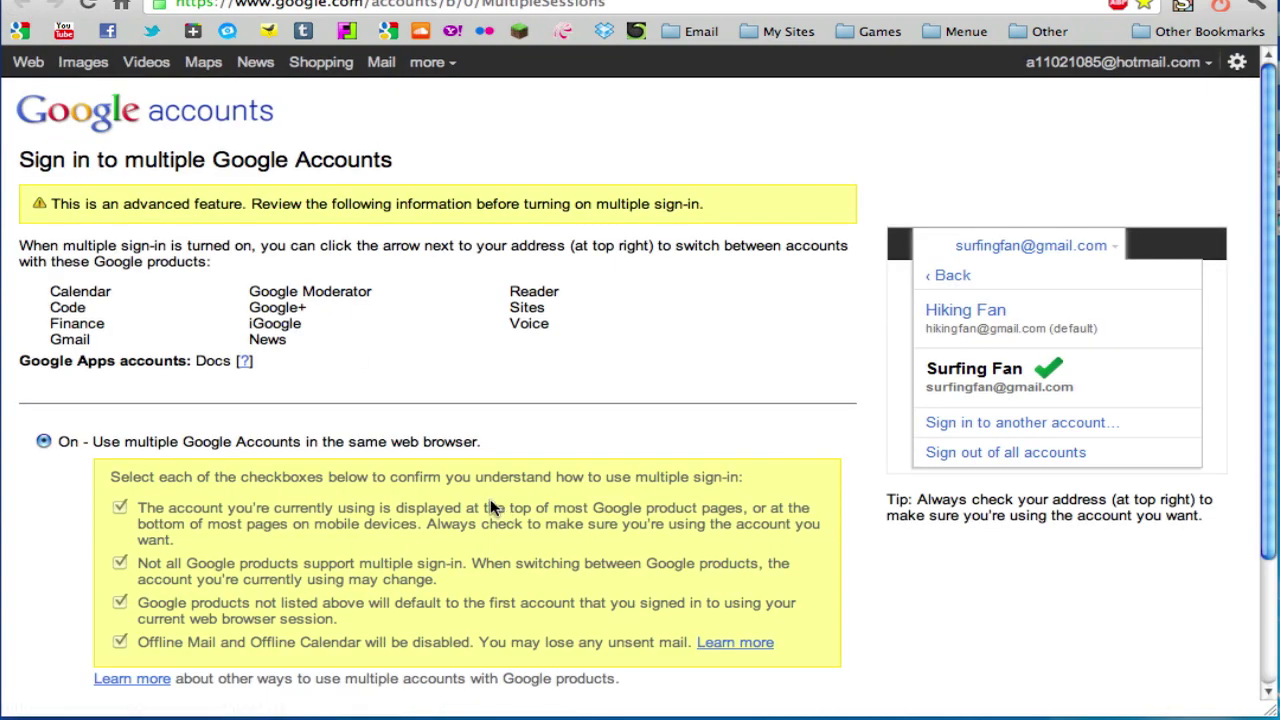
key("ctrl+Down")
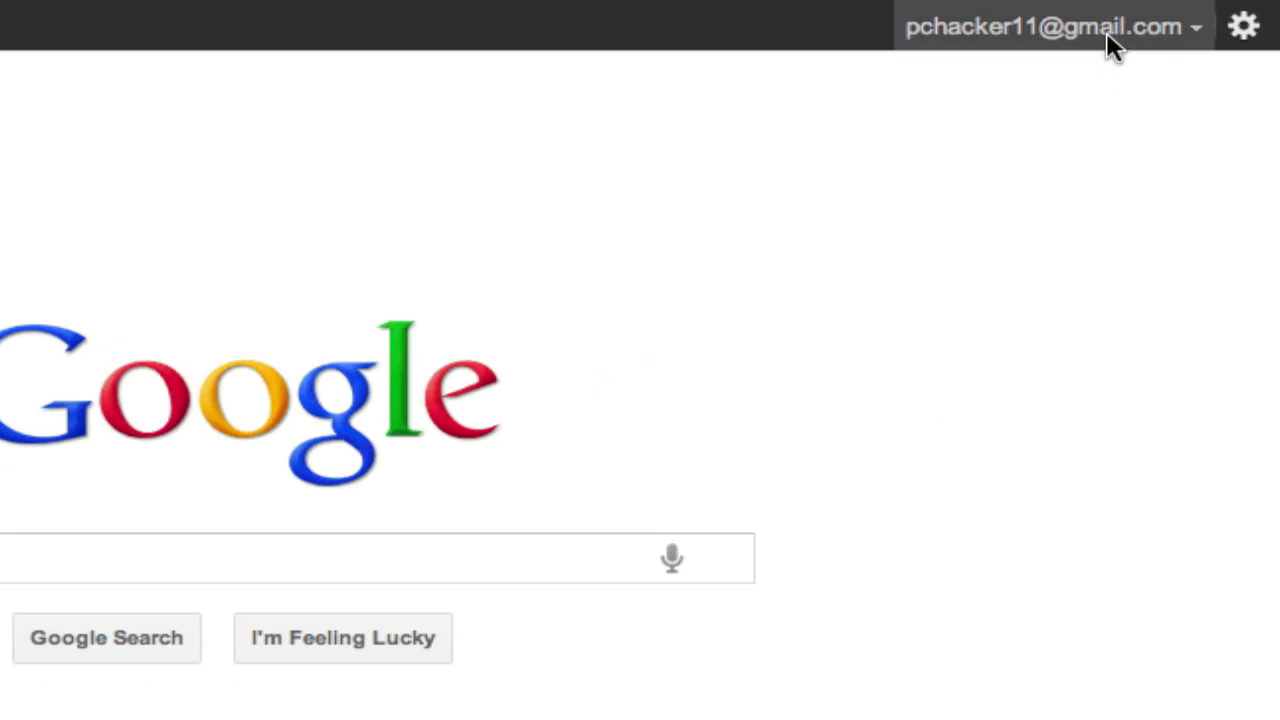
left_click(1107, 38)
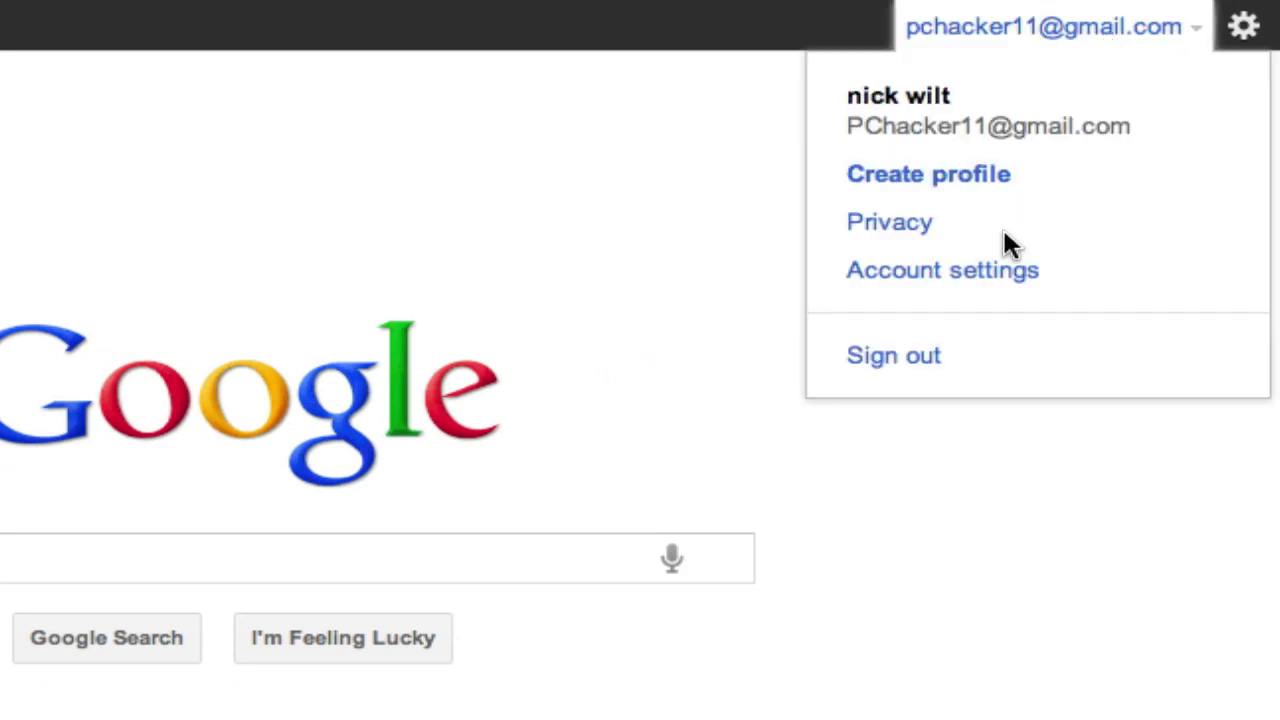
left_click(985, 270)
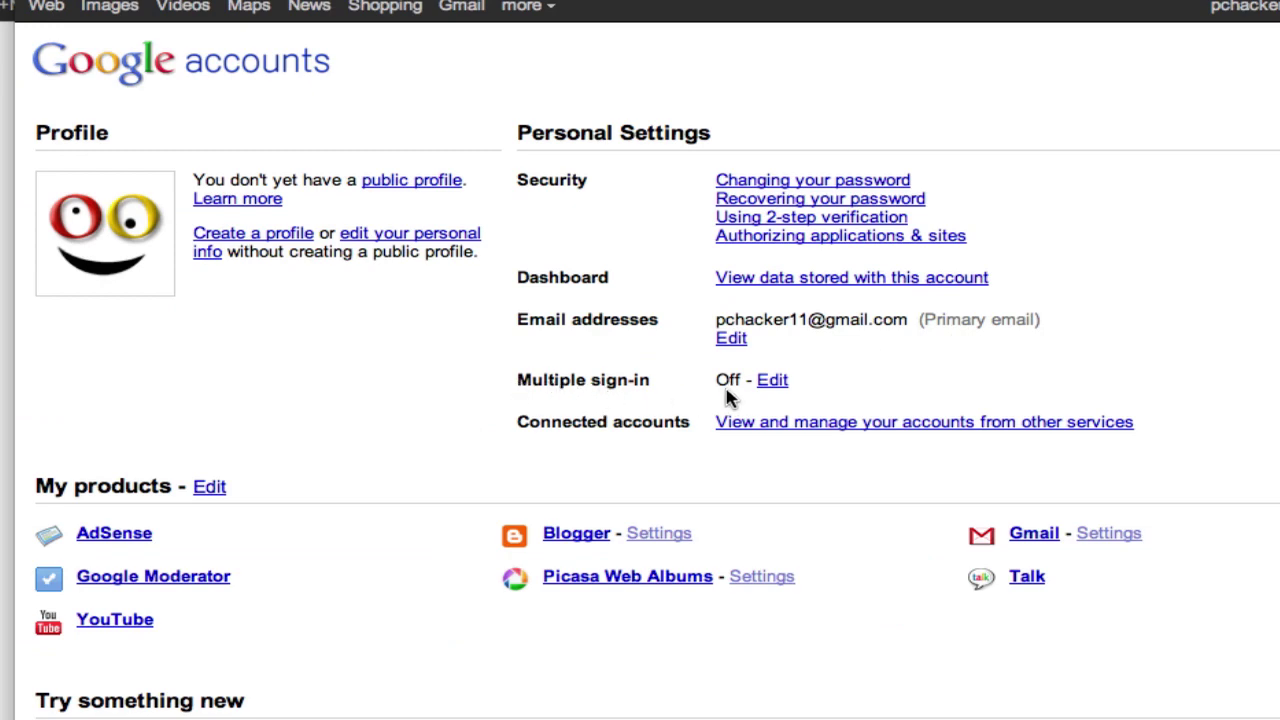
Set Multiple sign-in to On, tick all four acknowledgement checkboxes, and save.
left_click(776, 385)
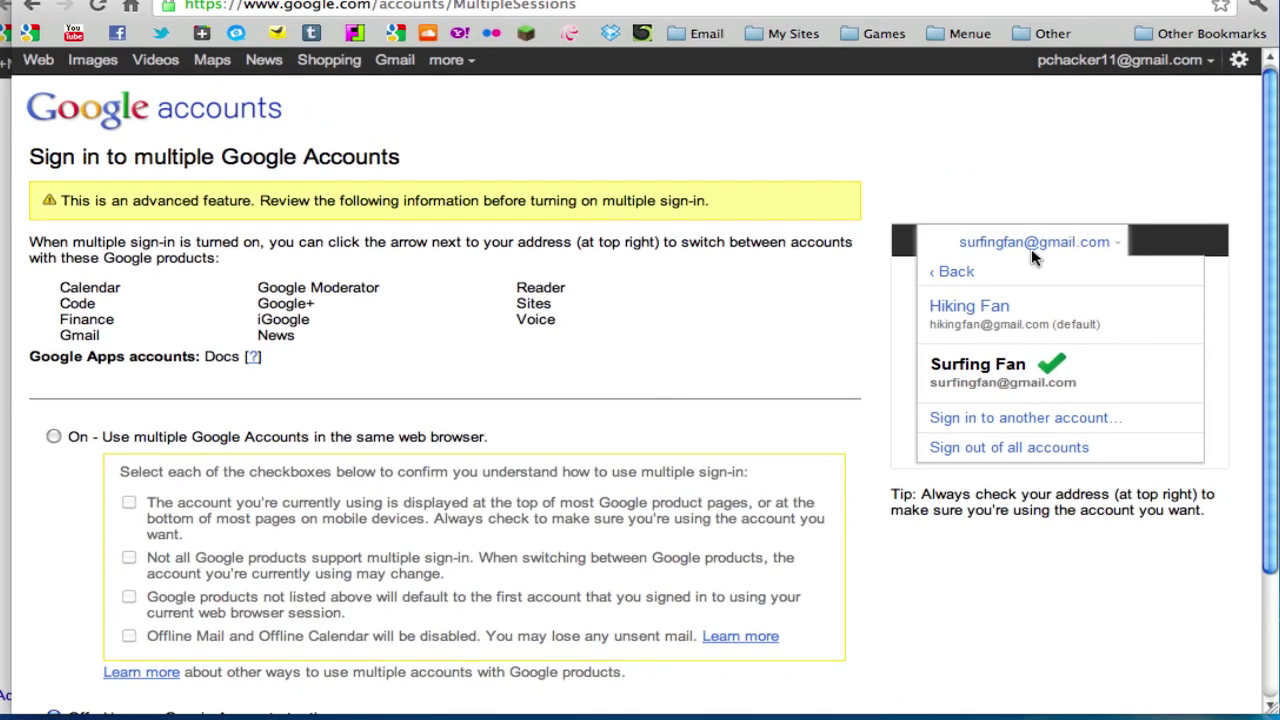
scroll(398, 470, "down", 3)
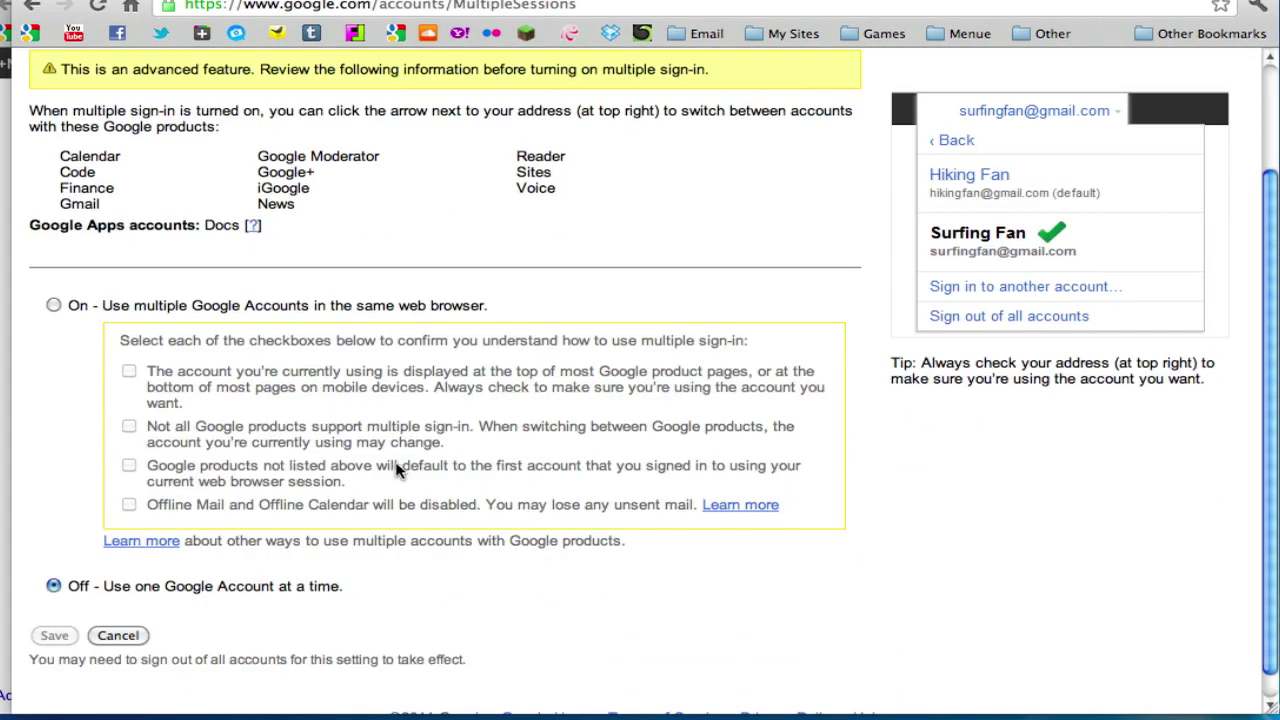
left_click(54, 305)
left_click(129, 371)
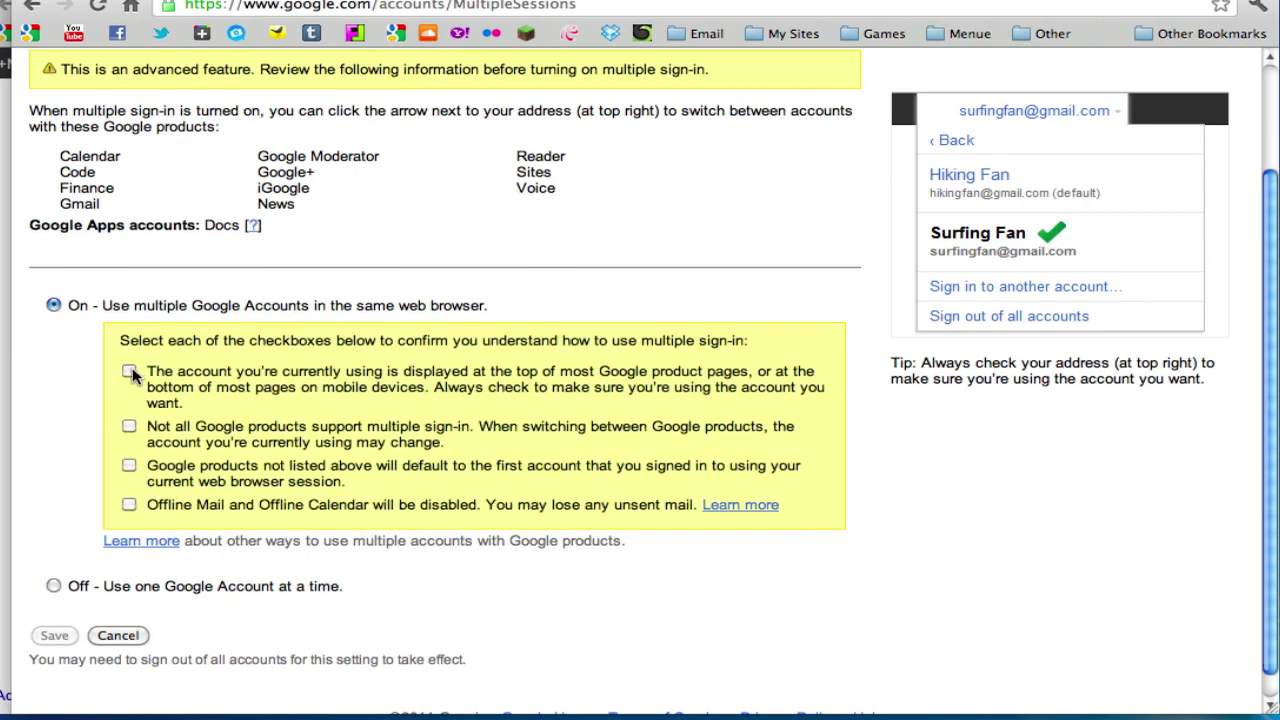
left_click(129, 426)
left_click(129, 465)
left_click(130, 505)
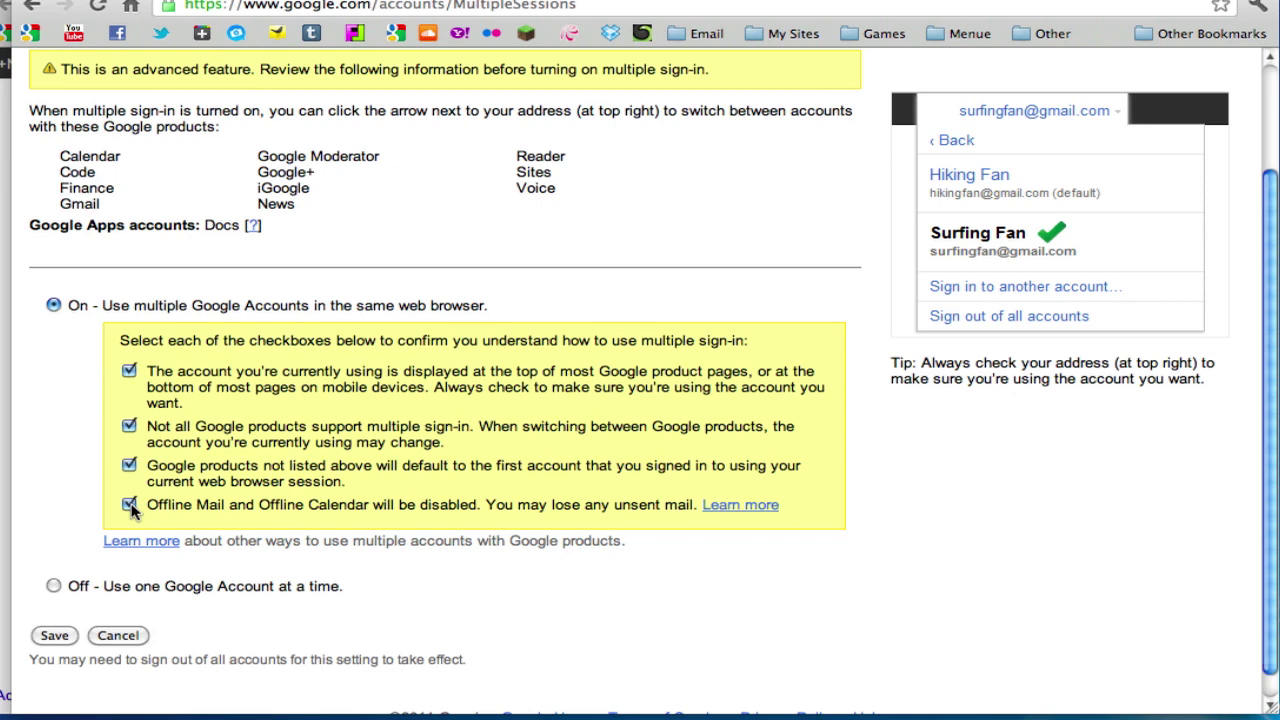
left_click(55, 640)
left_click(1155, 65)
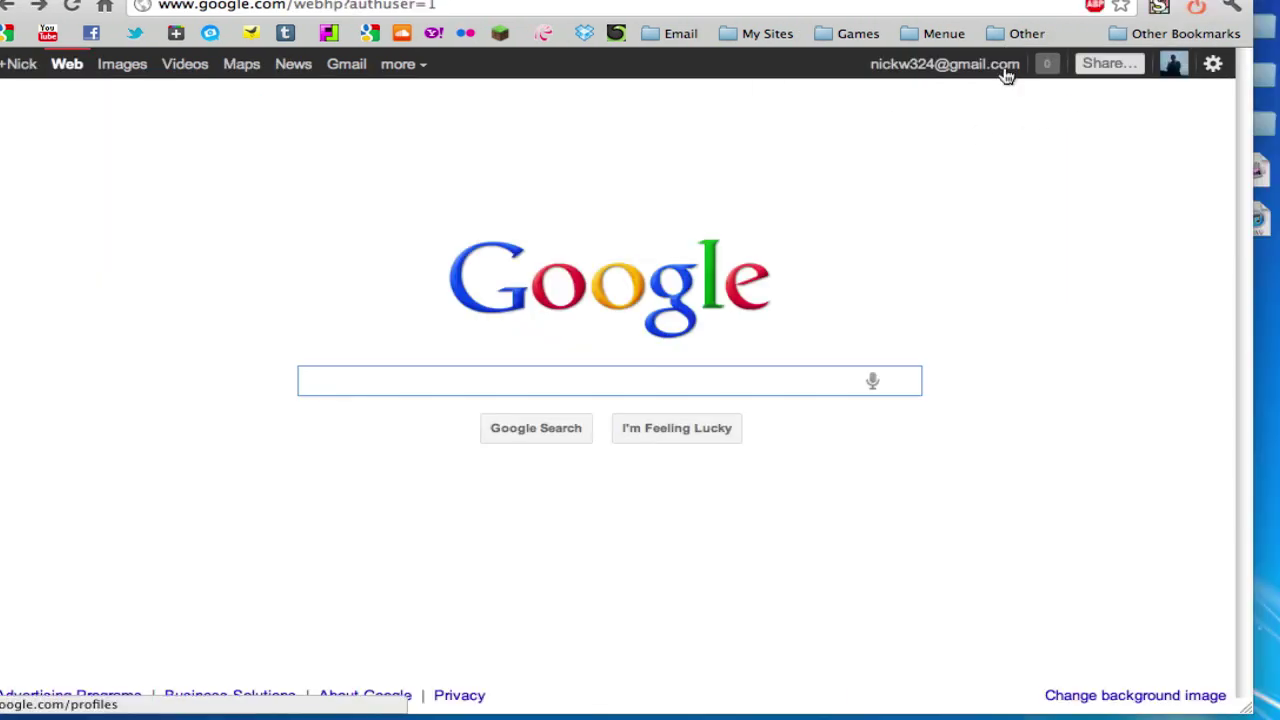
Switch to the default hotmail account, then reopen the list of three signed-in accounts.
left_click(1003, 68)
left_click(1148, 288)
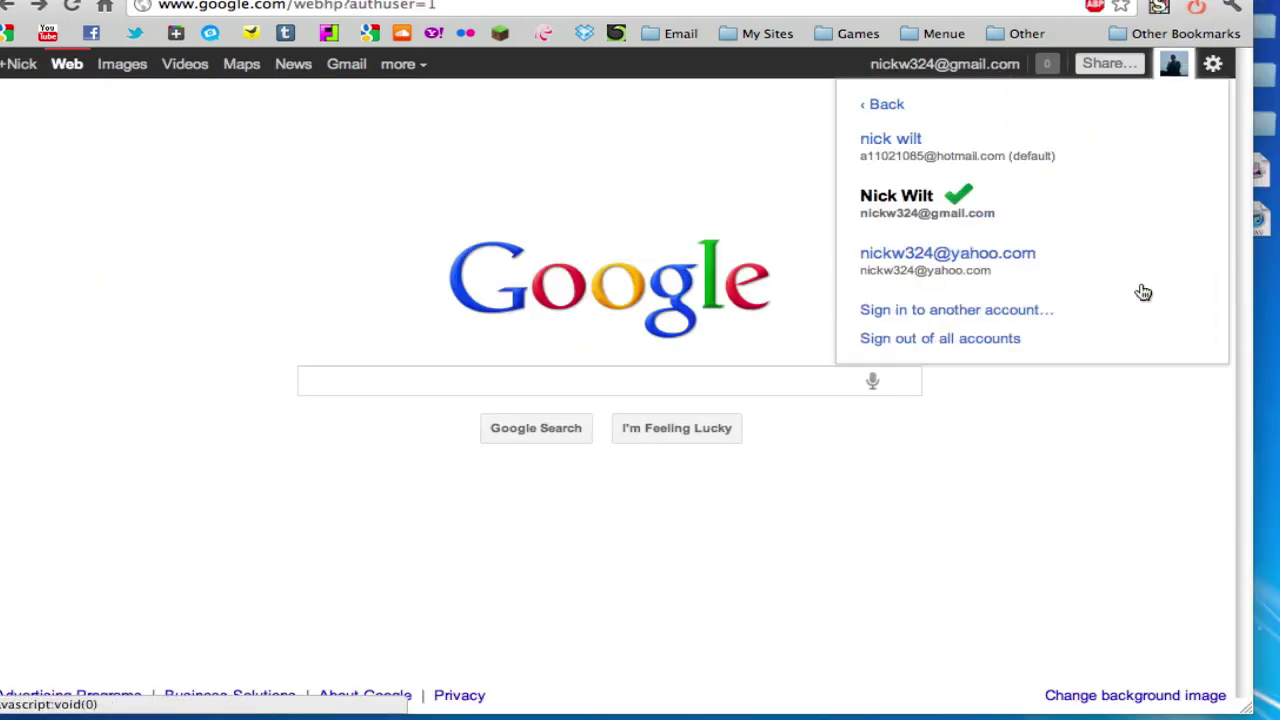
left_click(921, 156)
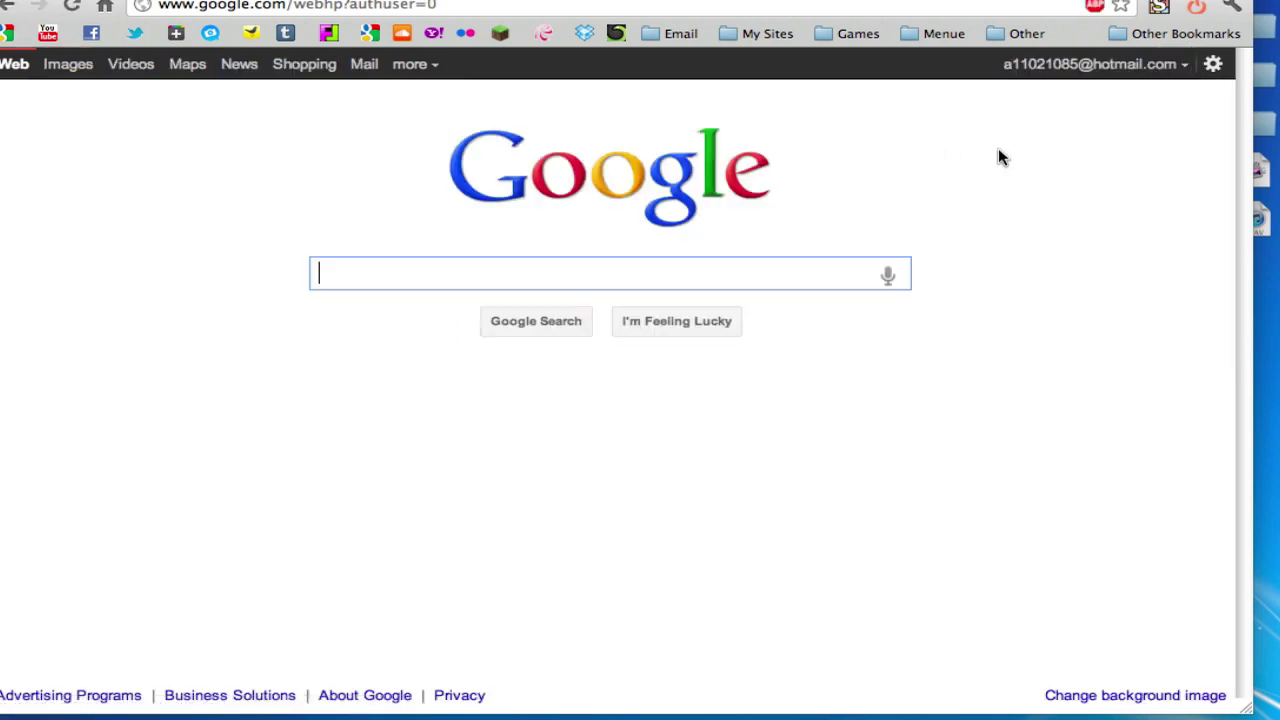
left_click(1137, 64)
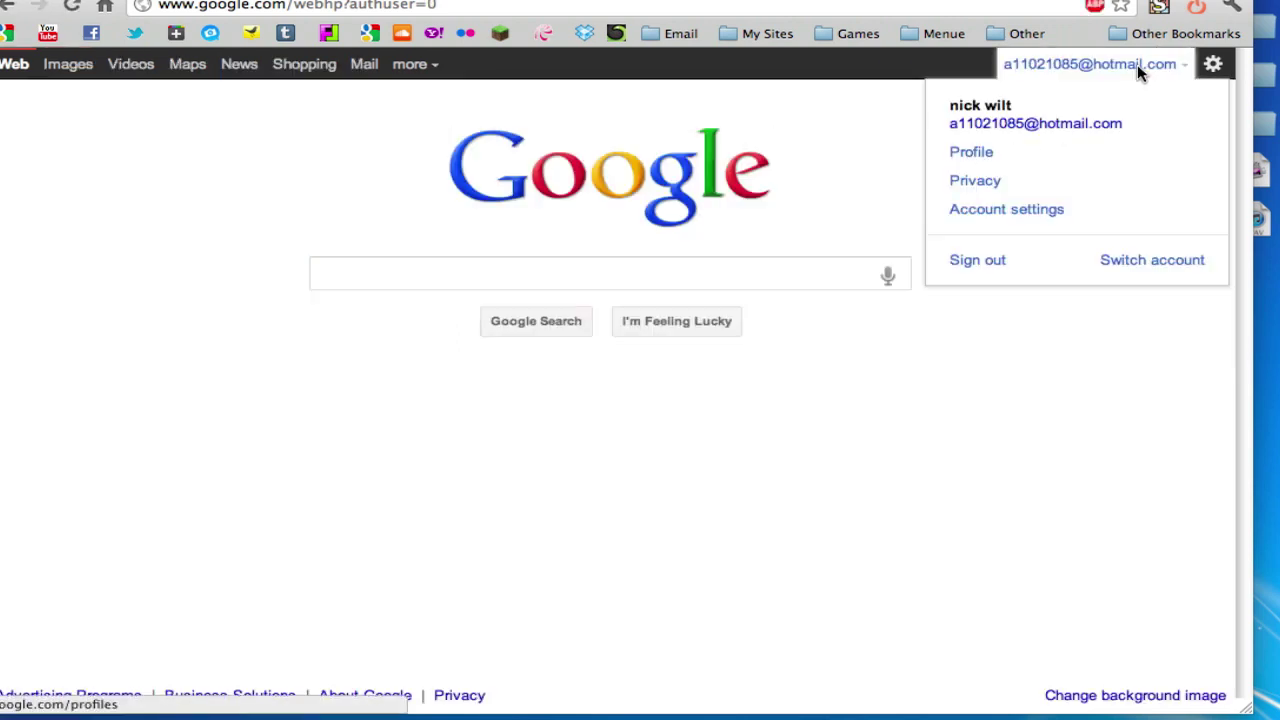
left_click(1145, 262)
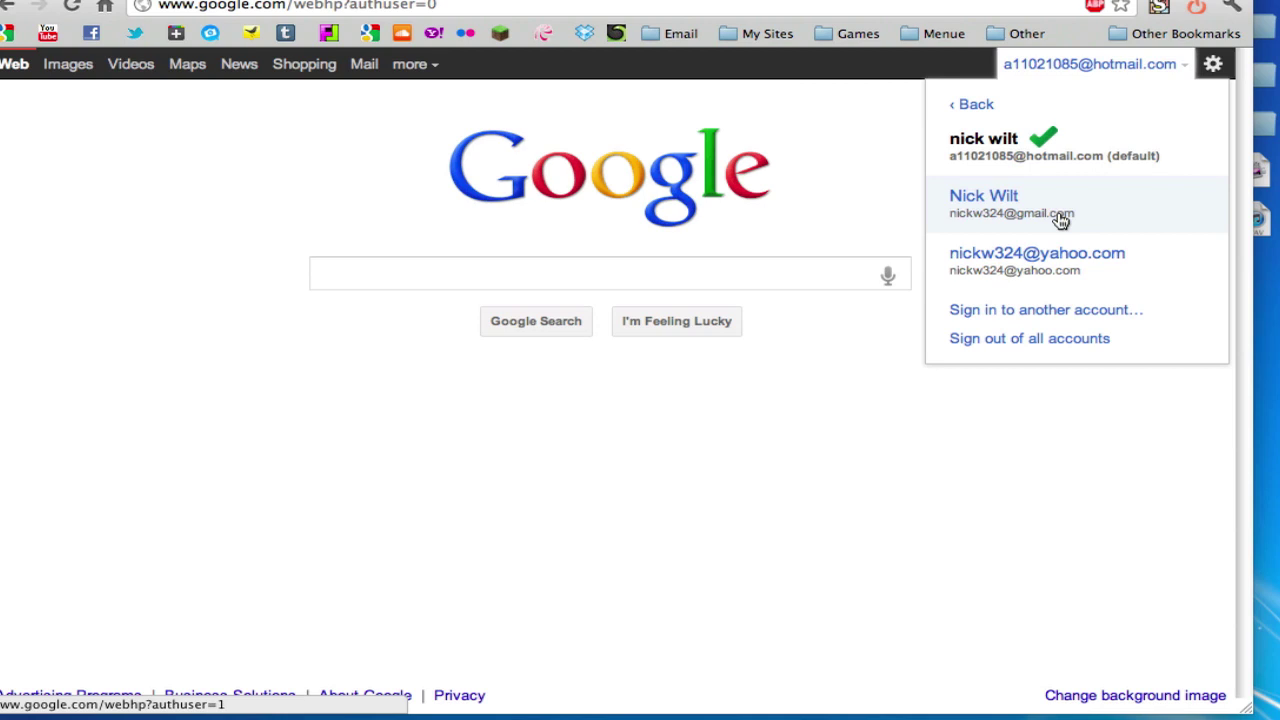
left_click(1125, 66)
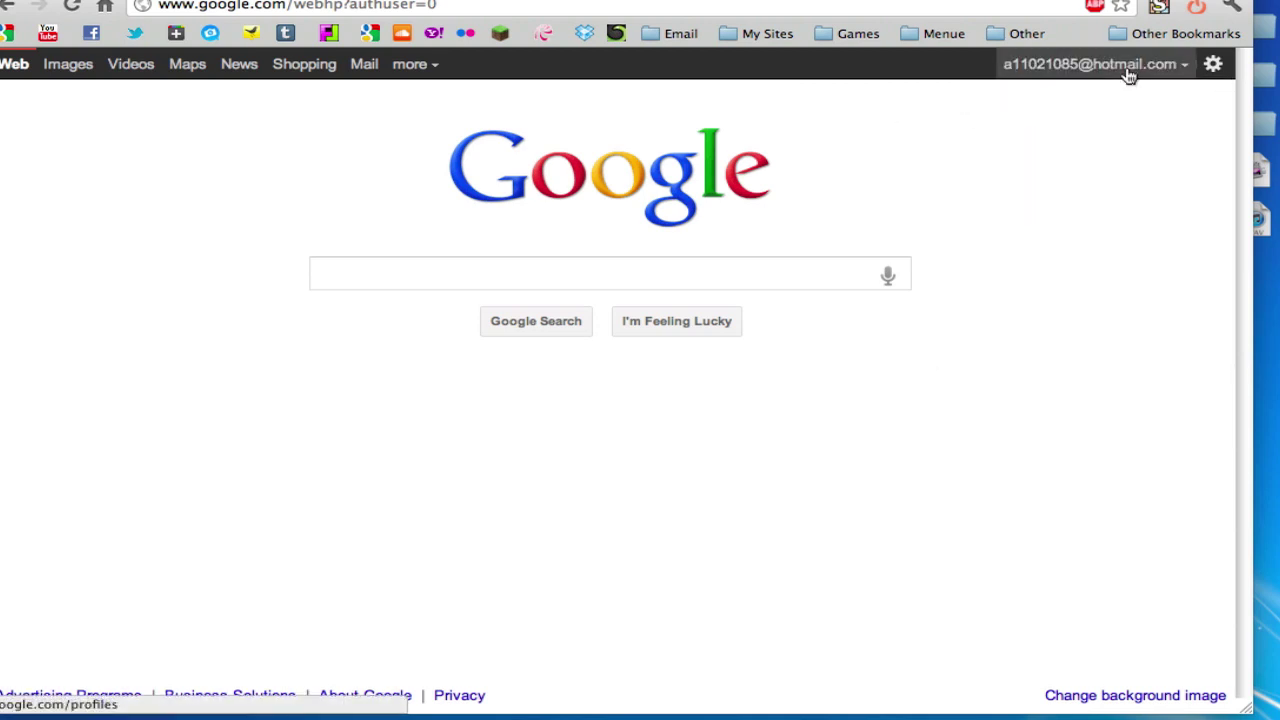
left_click(1137, 378)
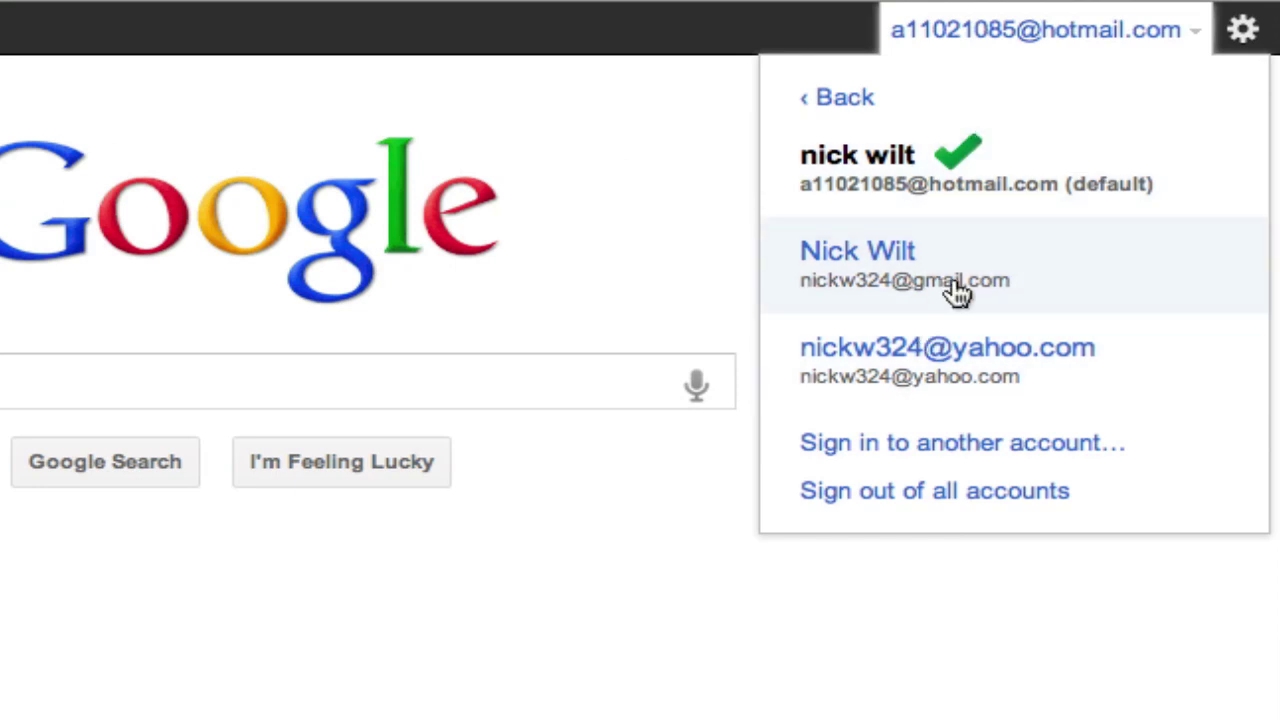
Sign in another account, replacing the prefilled email with the new gmail address and entering its password.
left_click(883, 443)
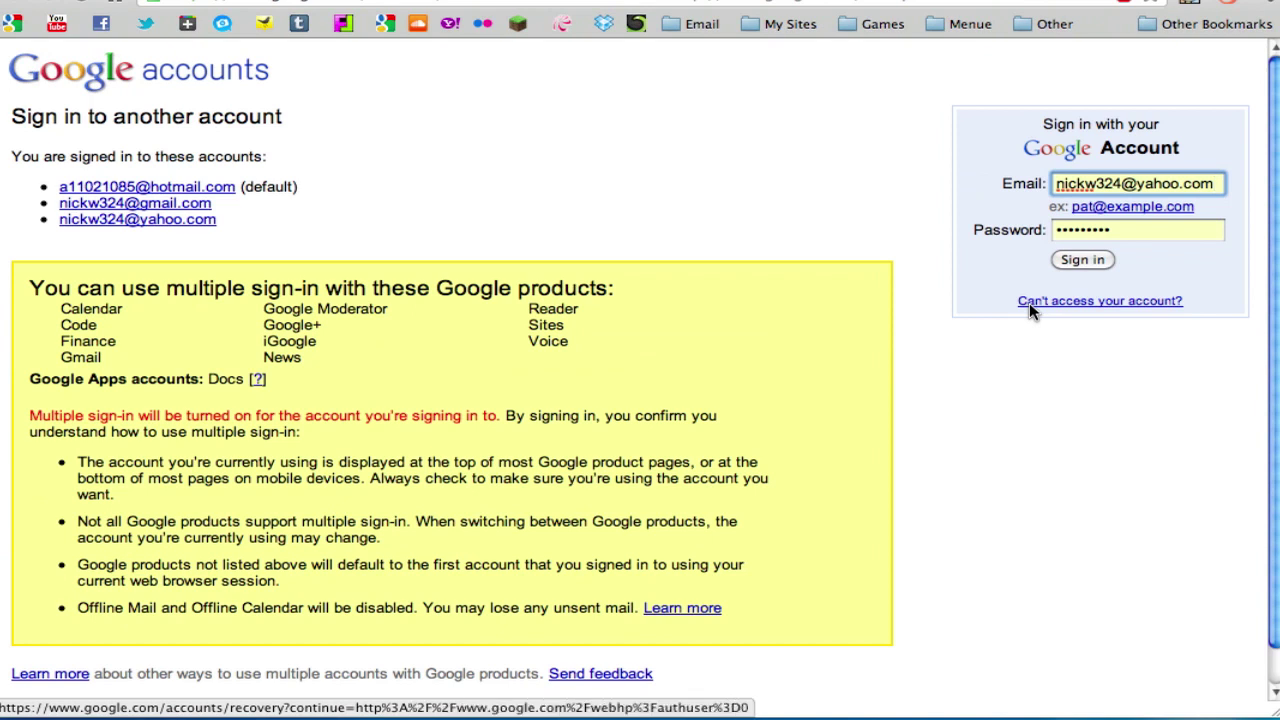
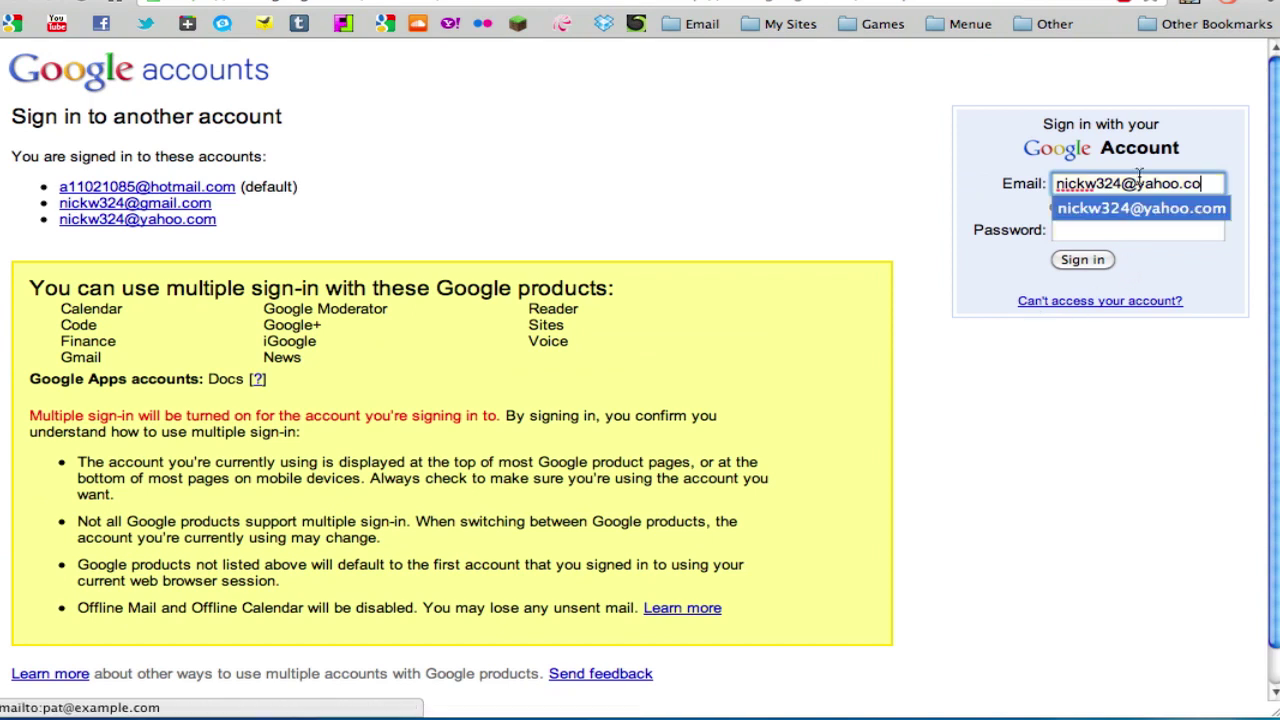
triple_click(1138, 182)
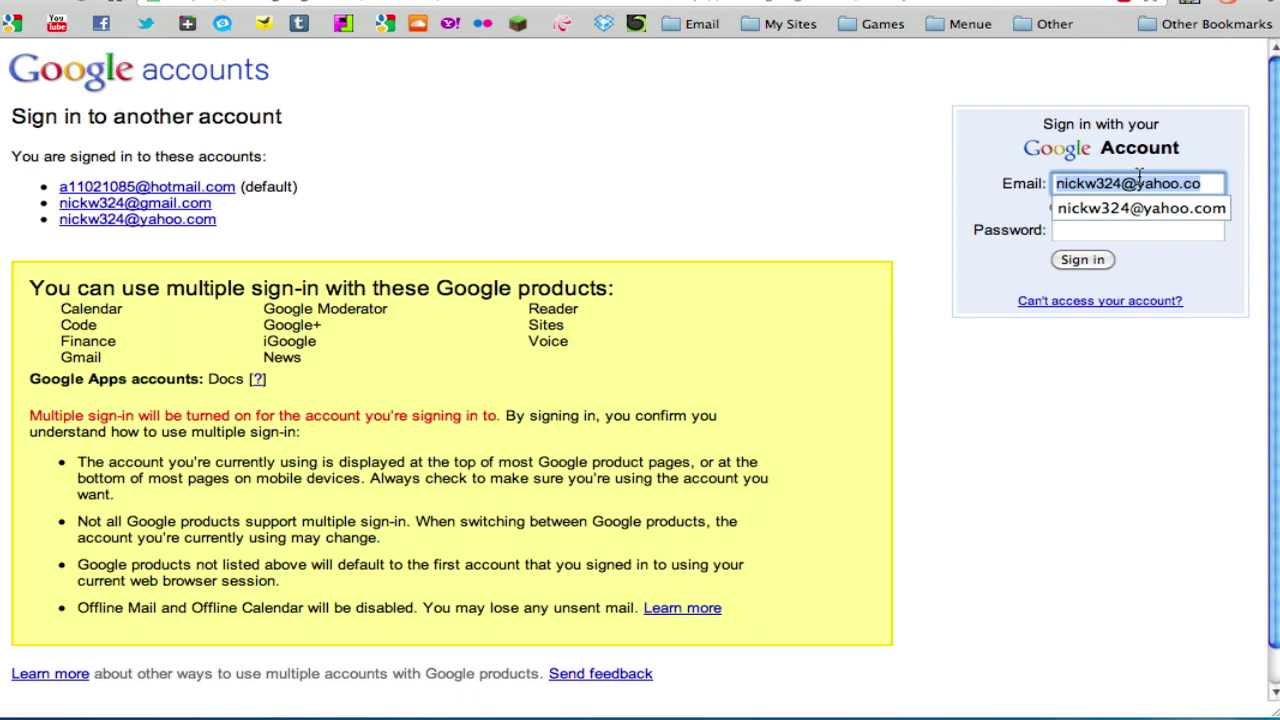
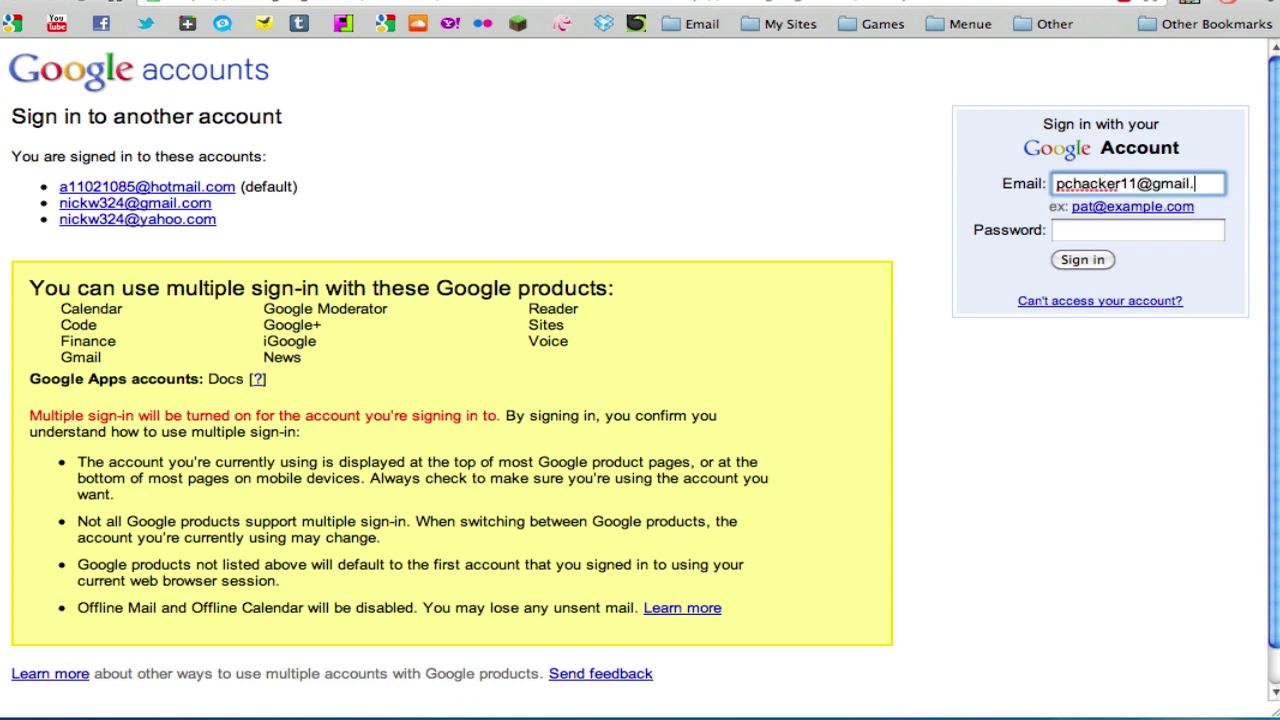
key("Tab")
key("Tab")
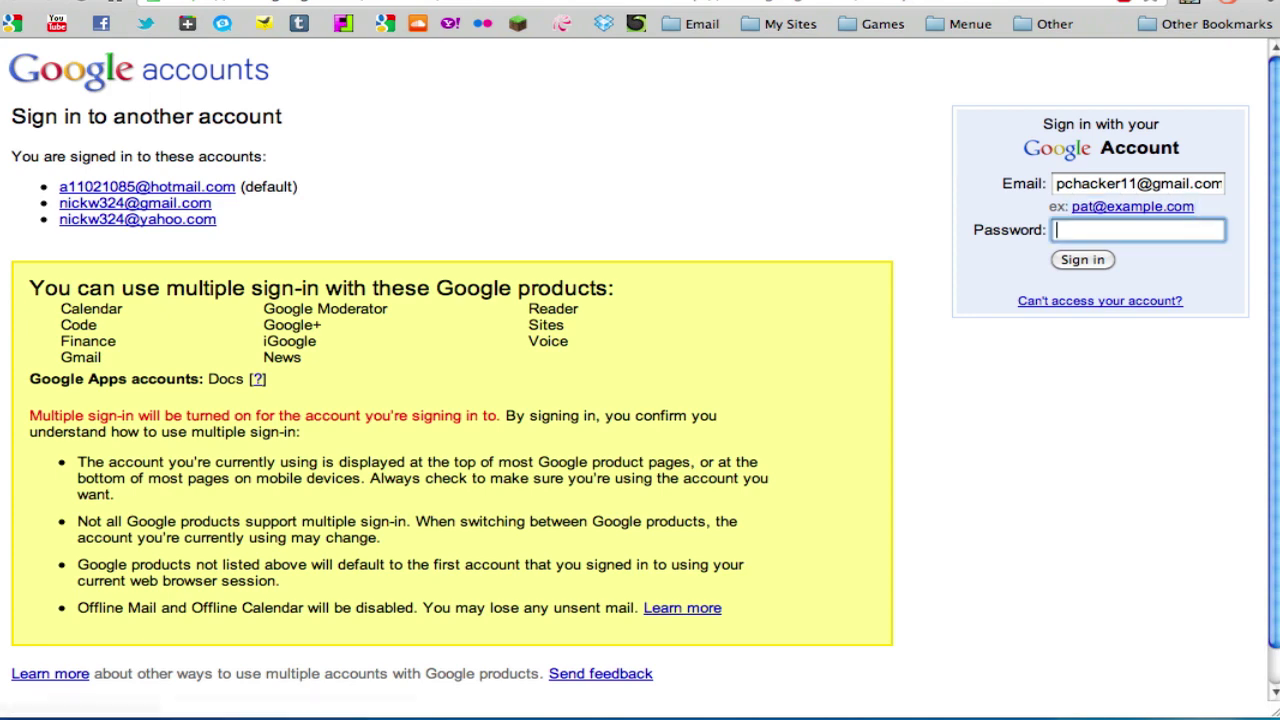
type("•••••••••")
type("••••••••")
key("Return")
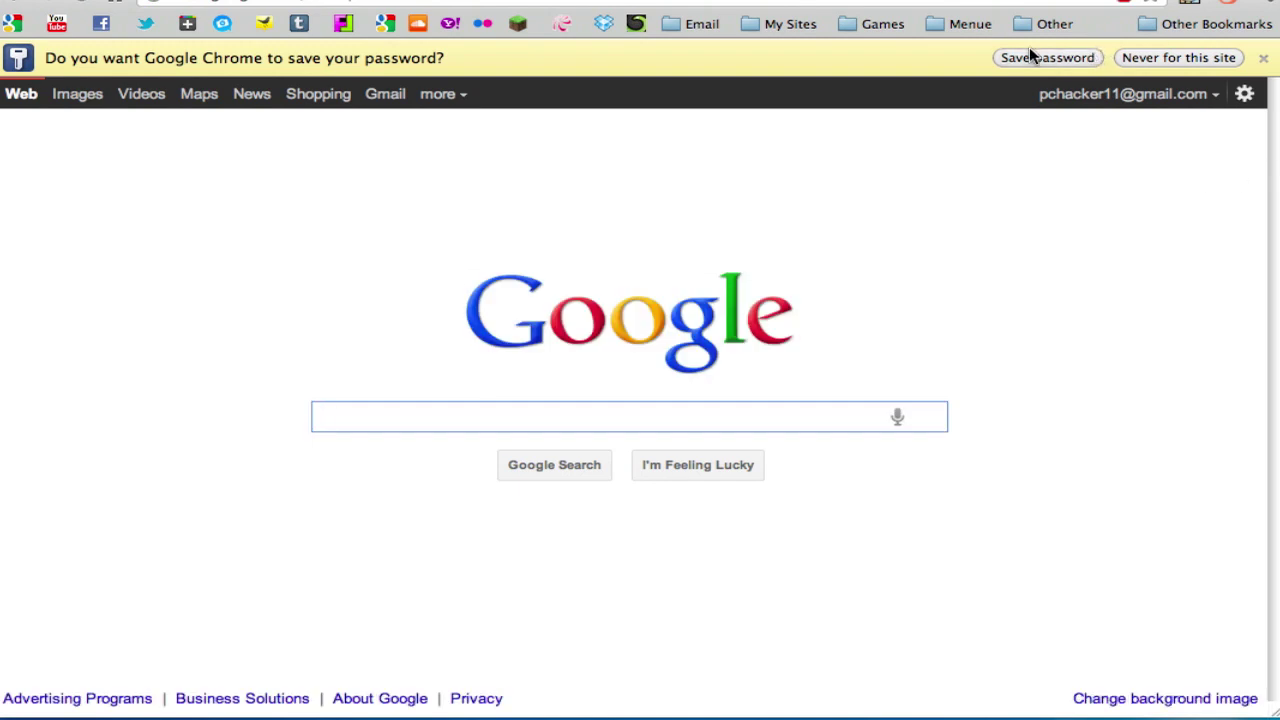
Dismiss the Save password bar and switch to the first gmail account.
left_click(1029, 57)
left_click(1130, 57)
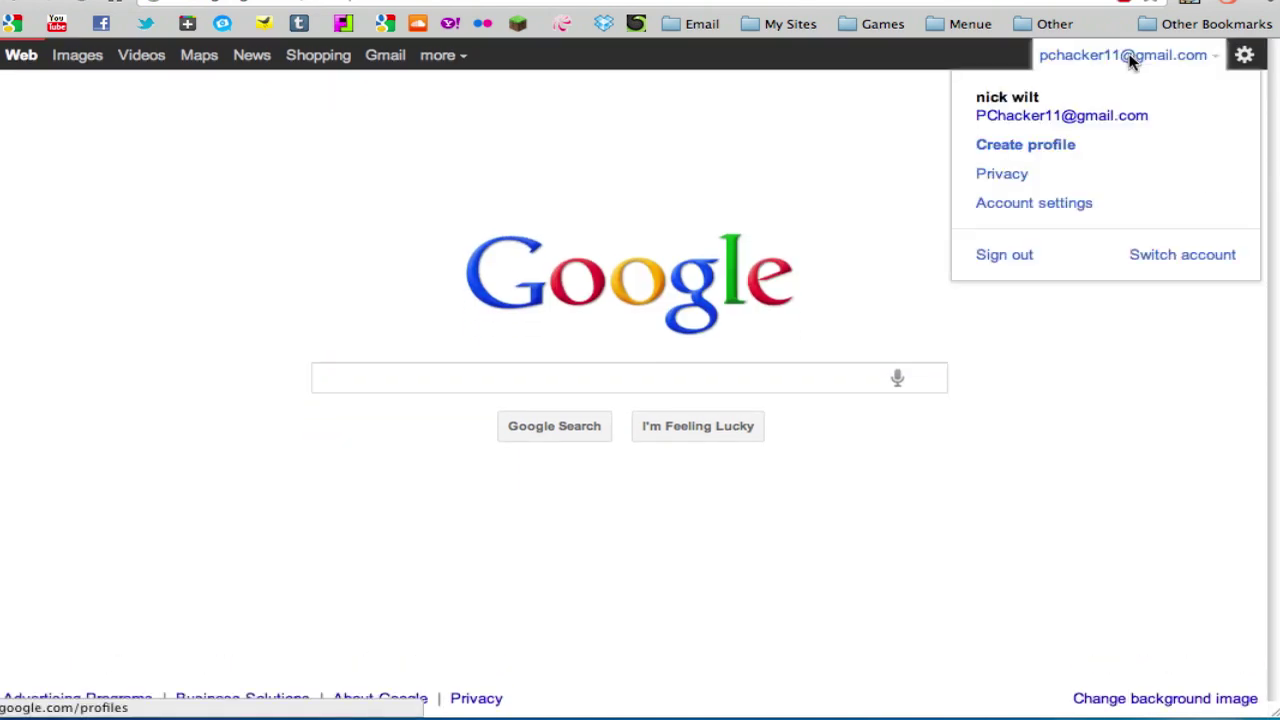
left_click(1186, 254)
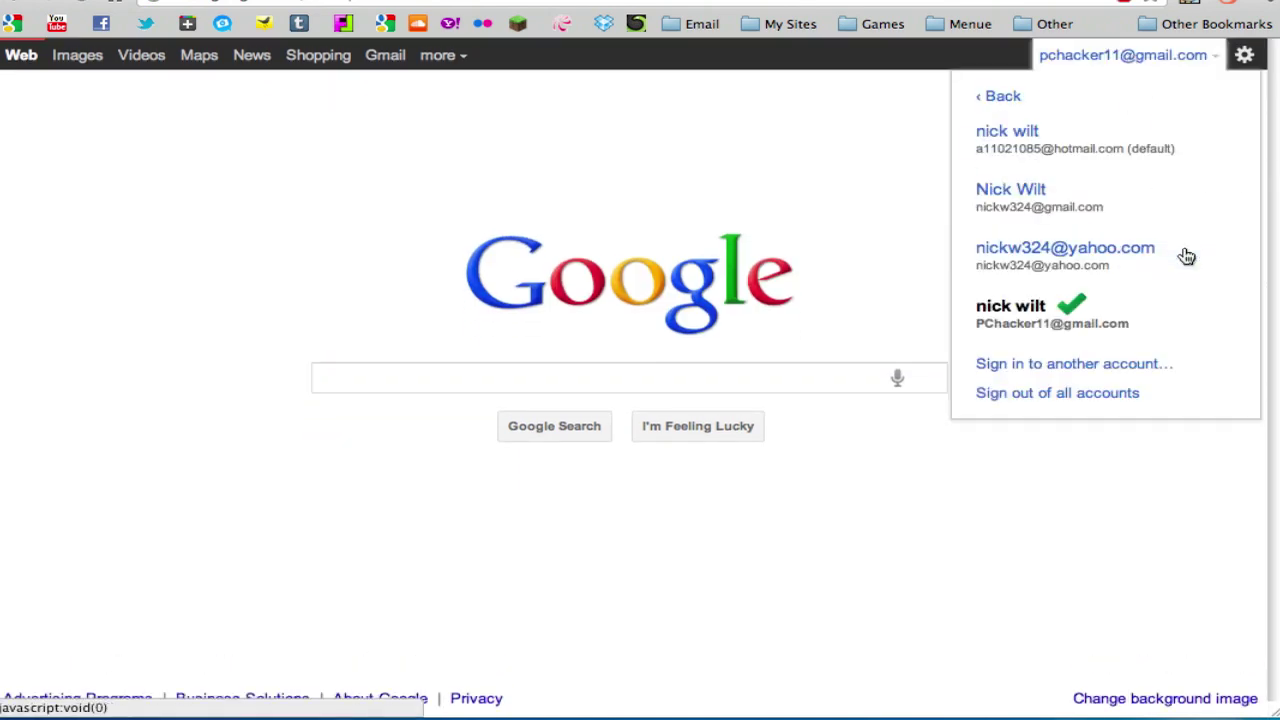
left_click(1054, 196)
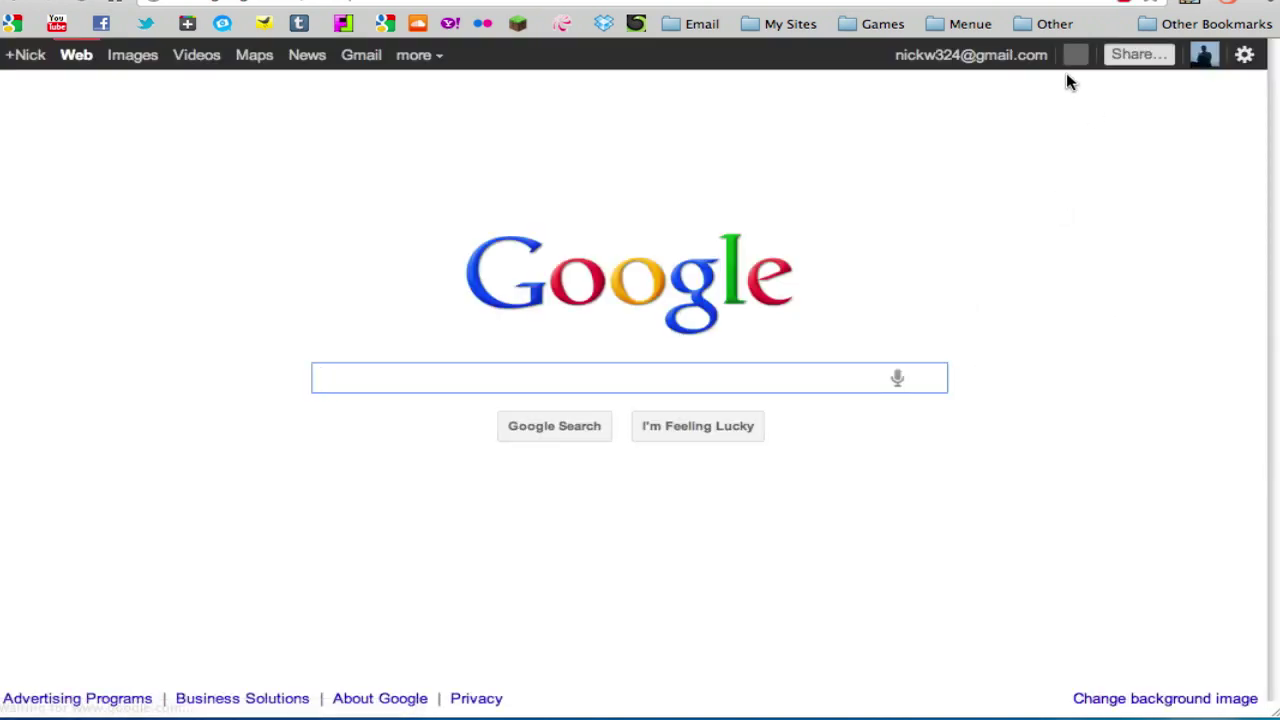